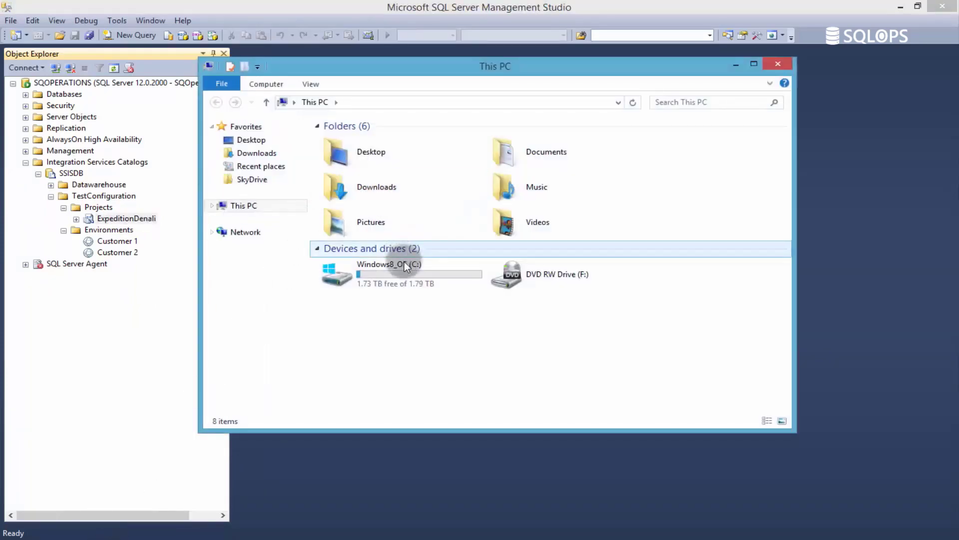
# - Go to the folder C:\Program Files\Microsoft SQL Server\120\DTS\Binn
pyautogui.doubleClick(404, 266)
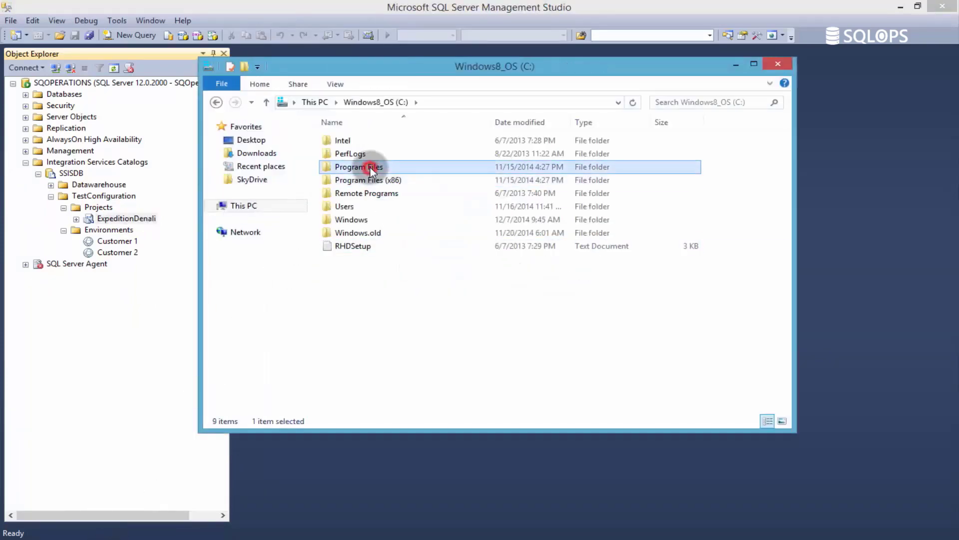
pyautogui.doubleClick(368, 168)
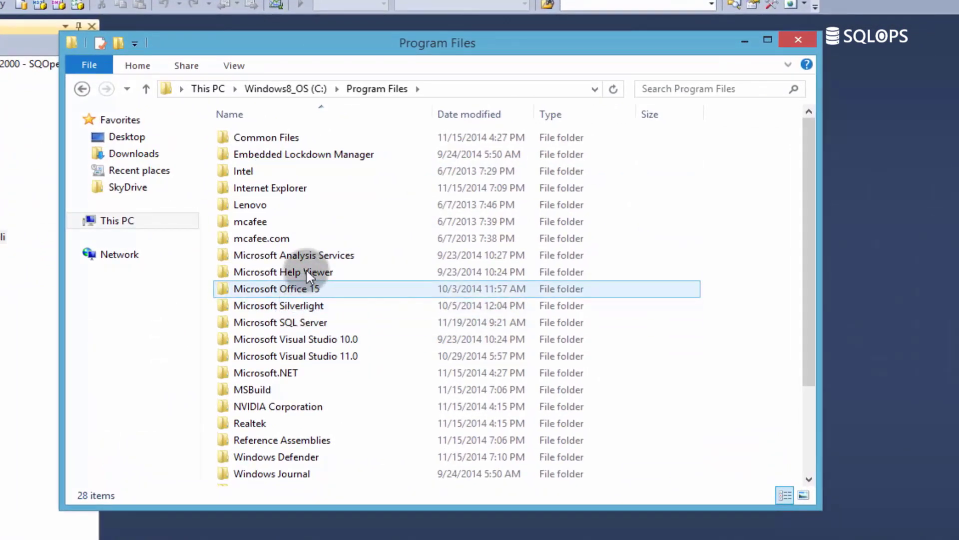
pyautogui.doubleClick(304, 322)
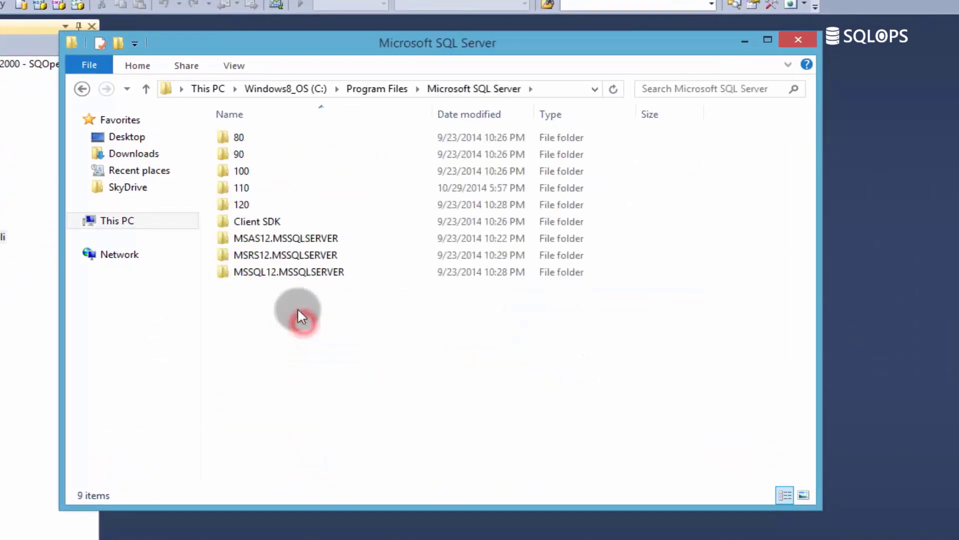
pyautogui.doubleClick(244, 203)
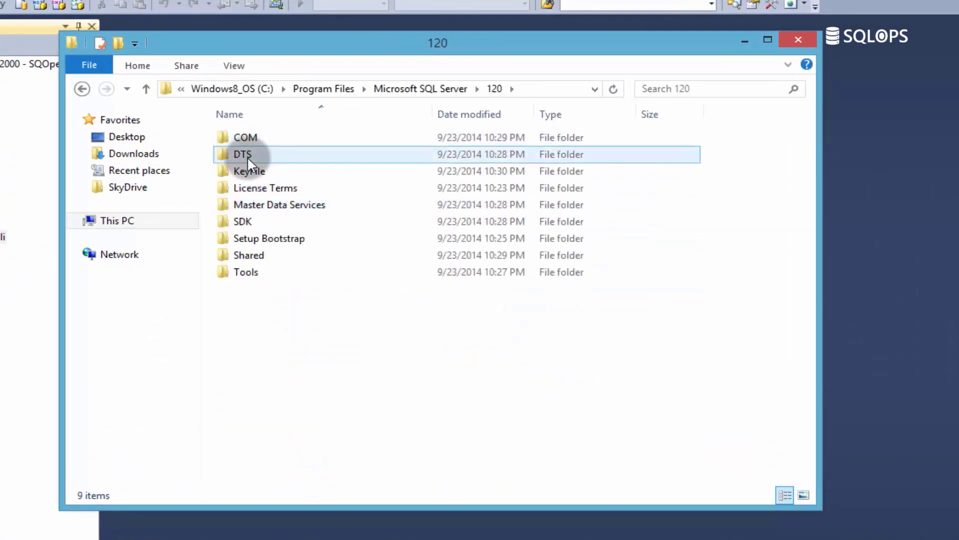
pyautogui.doubleClick(248, 155)
pyautogui.doubleClick(248, 138)
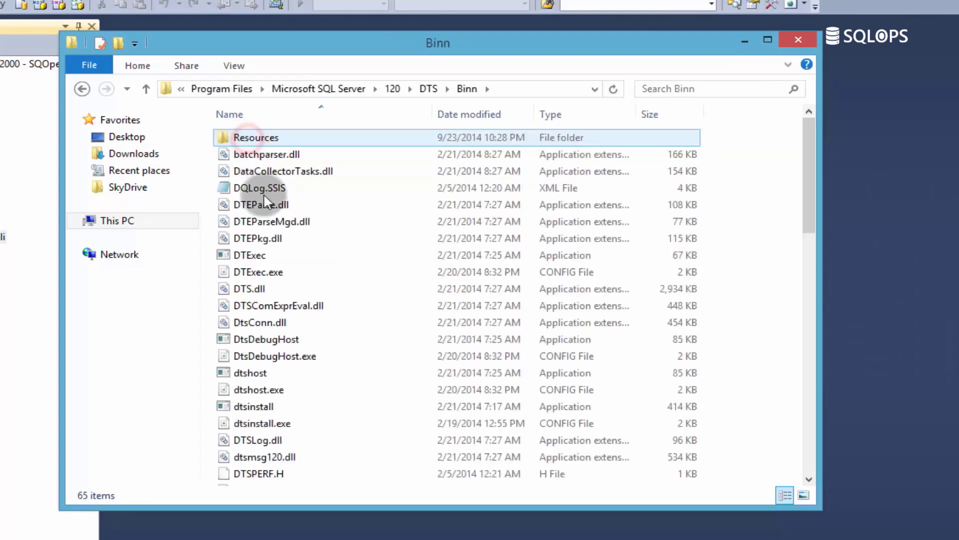
# - Widen the file name column, find the MsDtsSrvr.ini XML file in the Binn folder and open it in Notepad
pyautogui.click(280, 251)
pyautogui.scroll(-7, 281, 264)
pyautogui.scroll(-3, 280, 264)
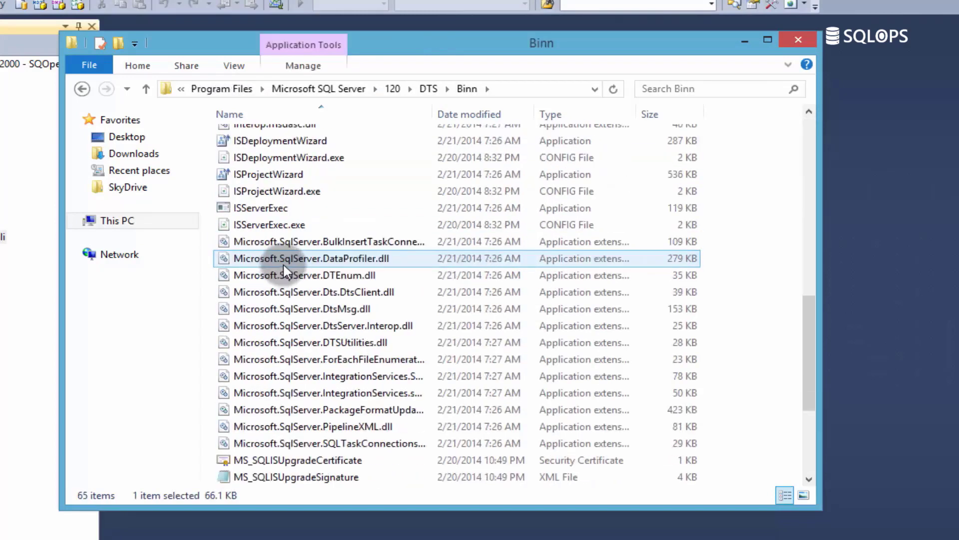
pyautogui.moveTo(434, 115); pyautogui.dragTo(560, 133)
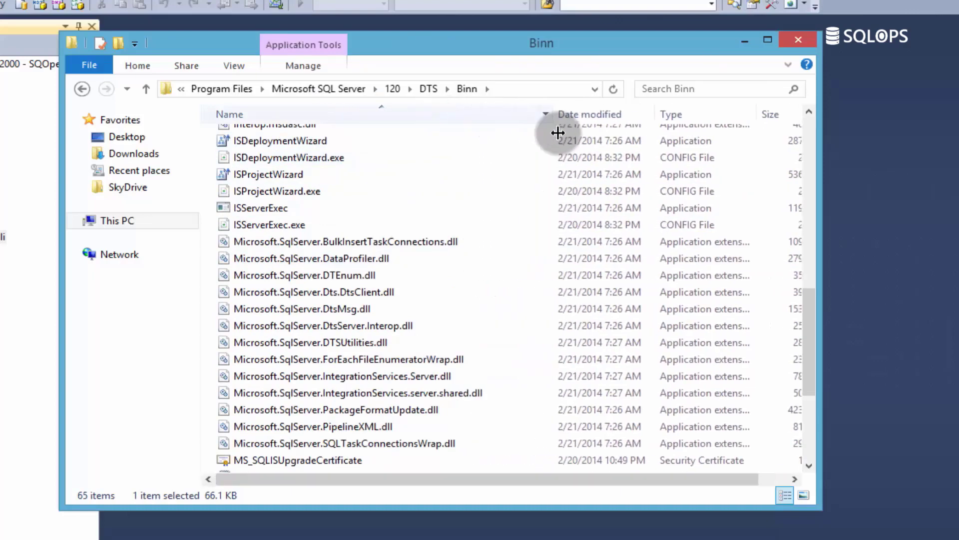
pyautogui.scroll(-2, 475, 268)
pyautogui.scroll(-1, 404, 321)
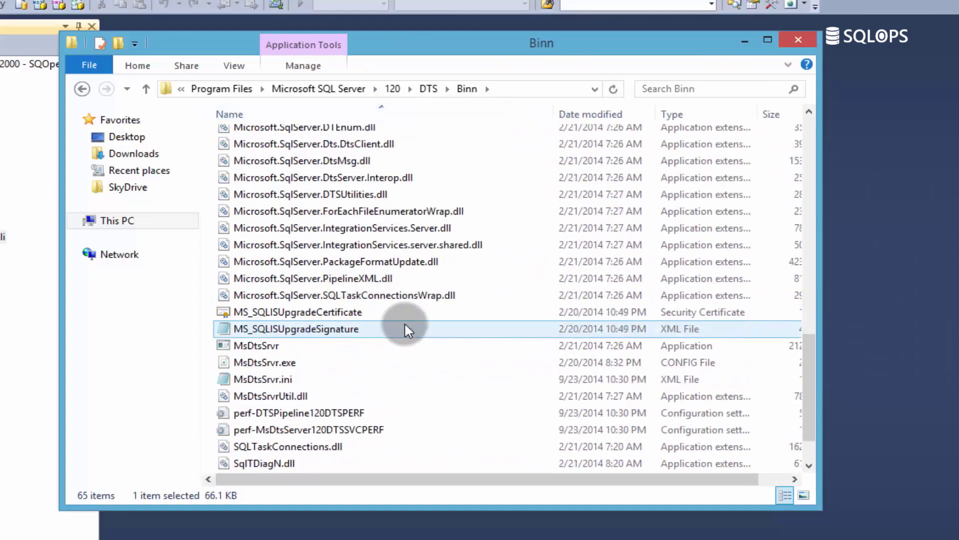
pyautogui.click(247, 379)
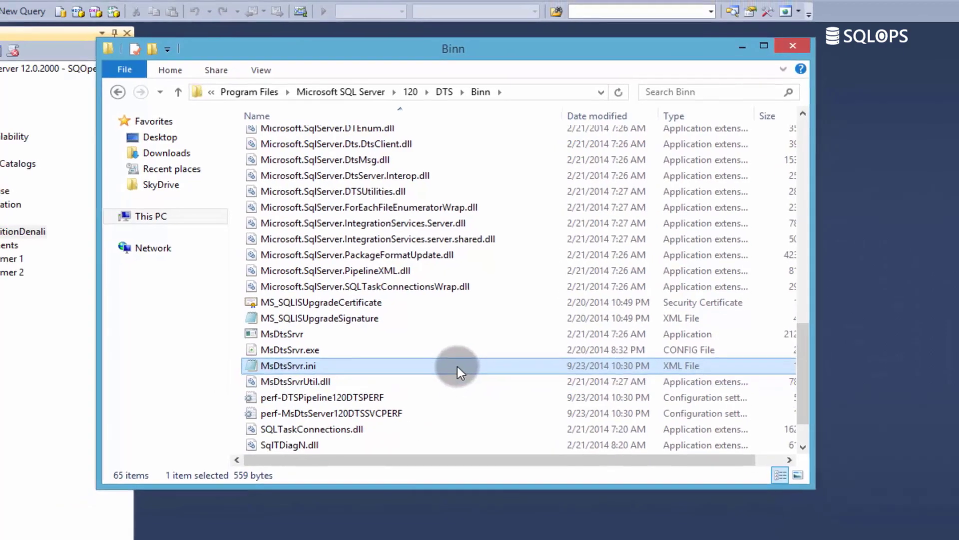
pyautogui.doubleClick(450, 379)
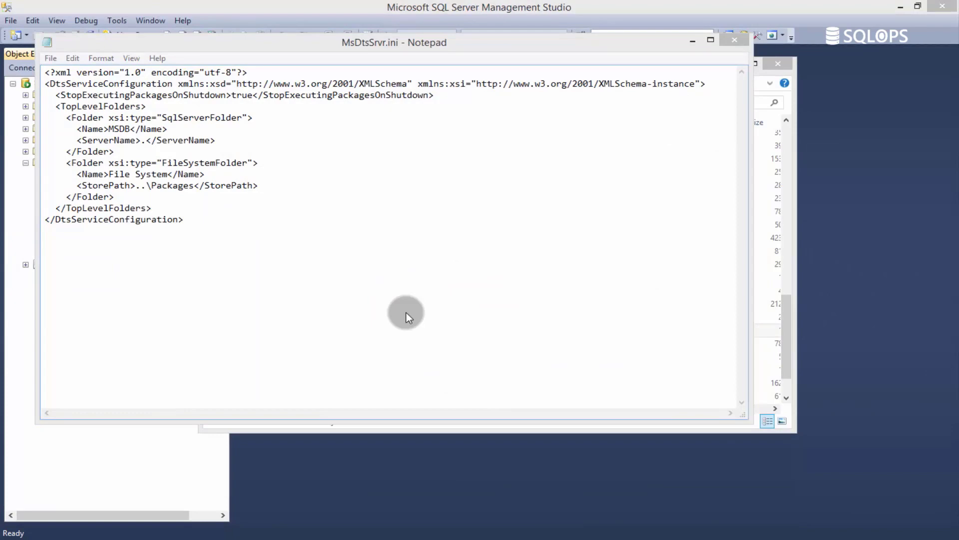
# - Examine the StopExecutingPackagesOnShutdown setting and the SqlServerFolder and FileSystemFolder entries under TopLevelFolders
pyautogui.click(448, 95)
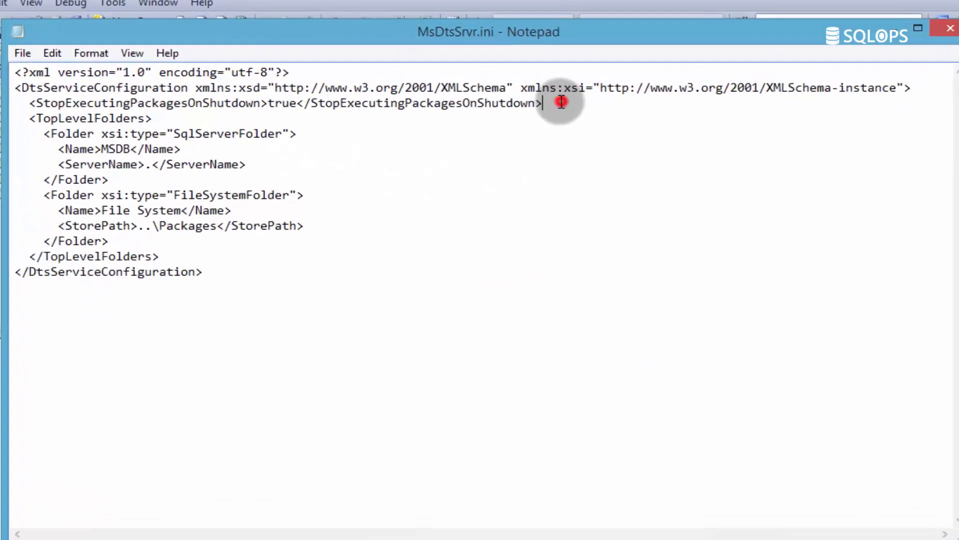
pyautogui.moveTo(562, 102); pyautogui.dragTo(29, 101)
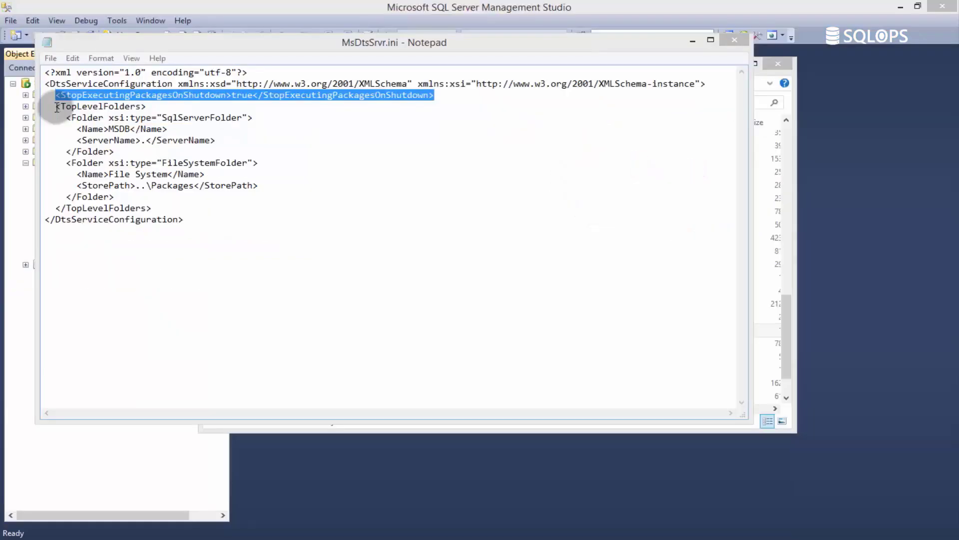
pyautogui.moveTo(22, 120)
pyautogui.mouseDown()
pyautogui.moveTo(136, 179)
pyautogui.moveTo(149, 218)
pyautogui.mouseUp()
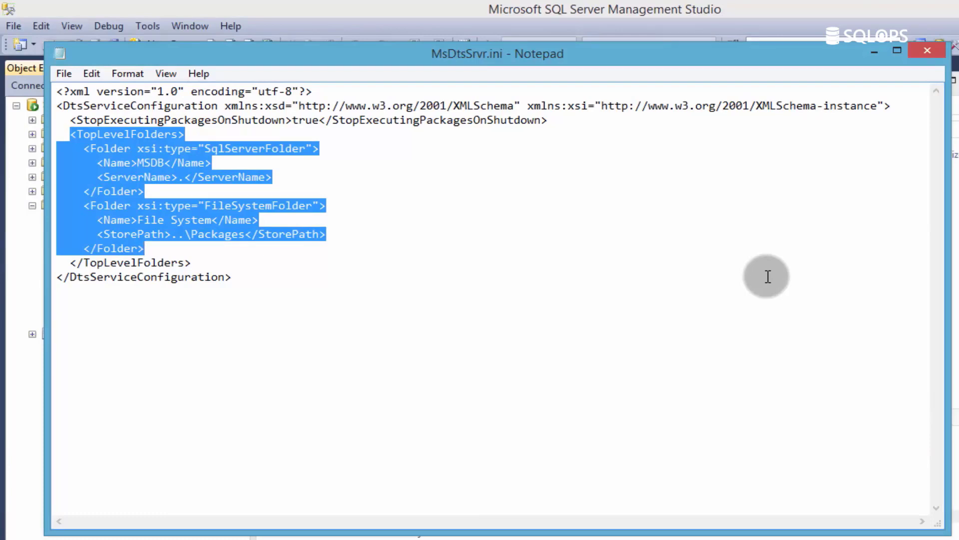
pyautogui.click(325, 270)
pyautogui.moveTo(163, 190); pyautogui.dragTo(43, 146)
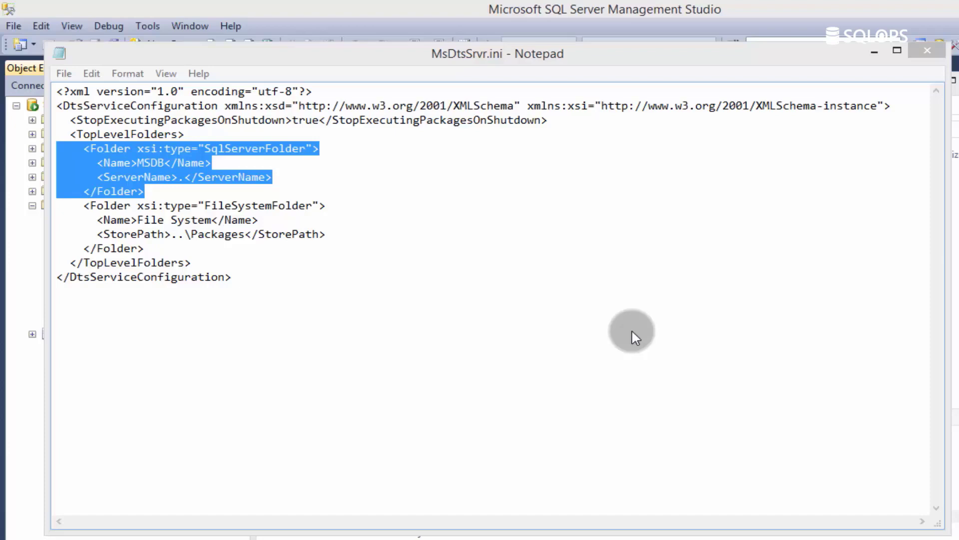
pyautogui.moveTo(82, 206); pyautogui.dragTo(151, 248)
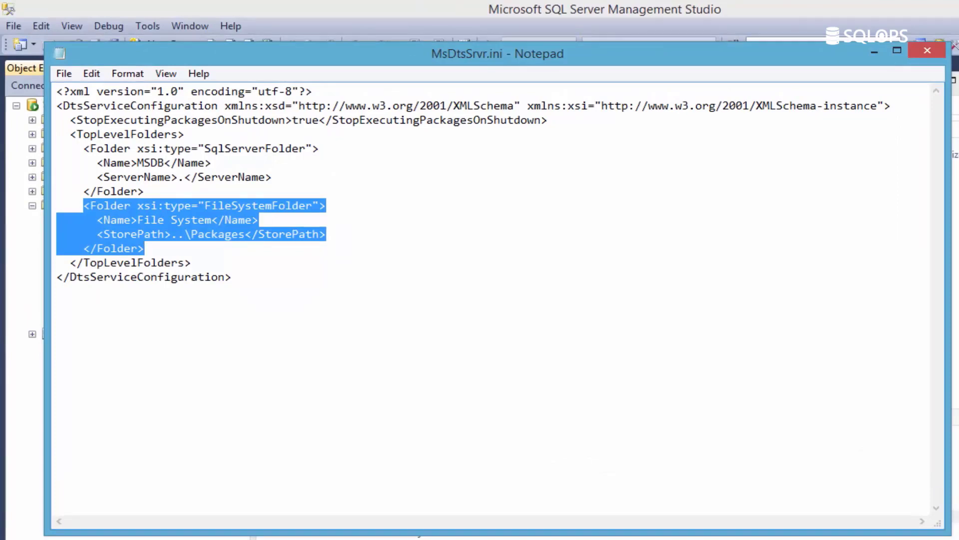
pyautogui.click(723, 303)
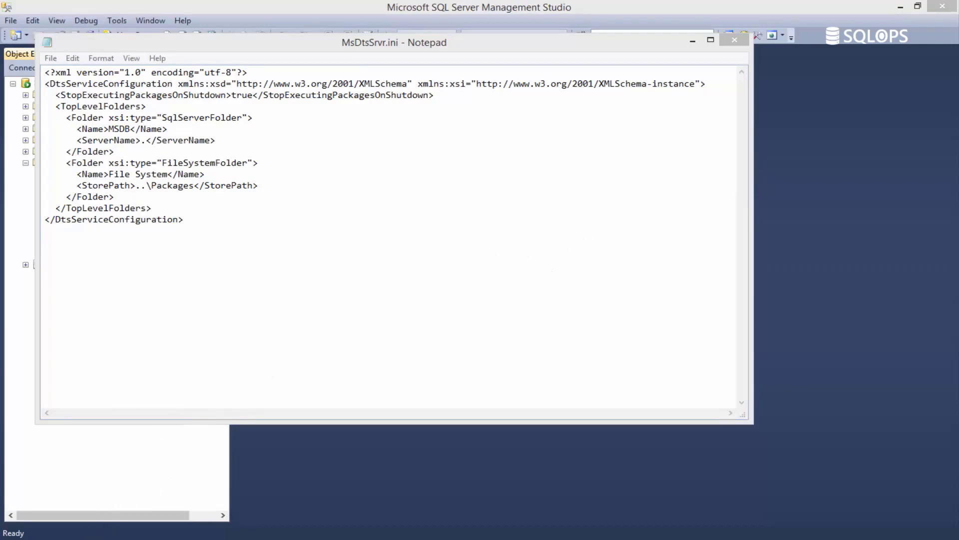
# - Switch to a new File Explorer window and create a folder named Personal Trainer in C:\Program Files
pyautogui.press('super+e')
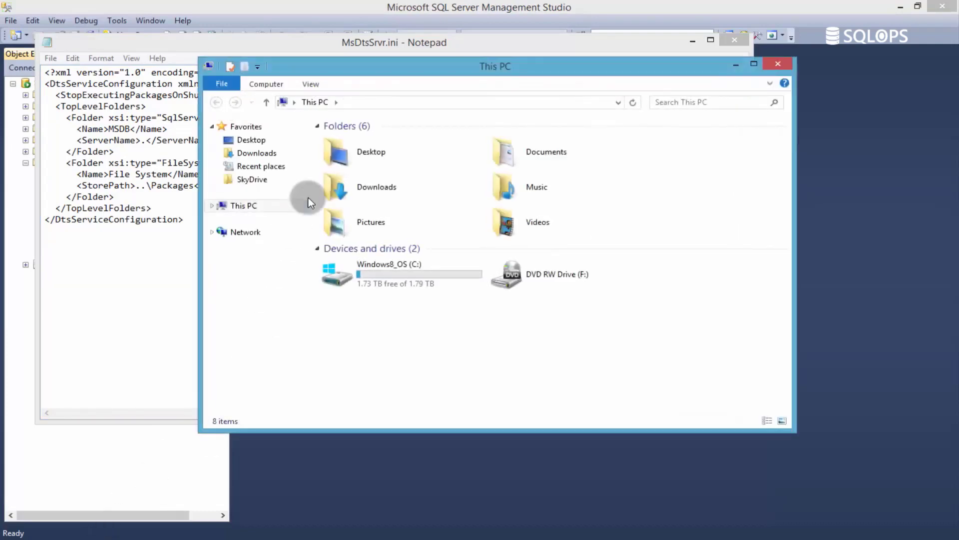
pyautogui.doubleClick(371, 268)
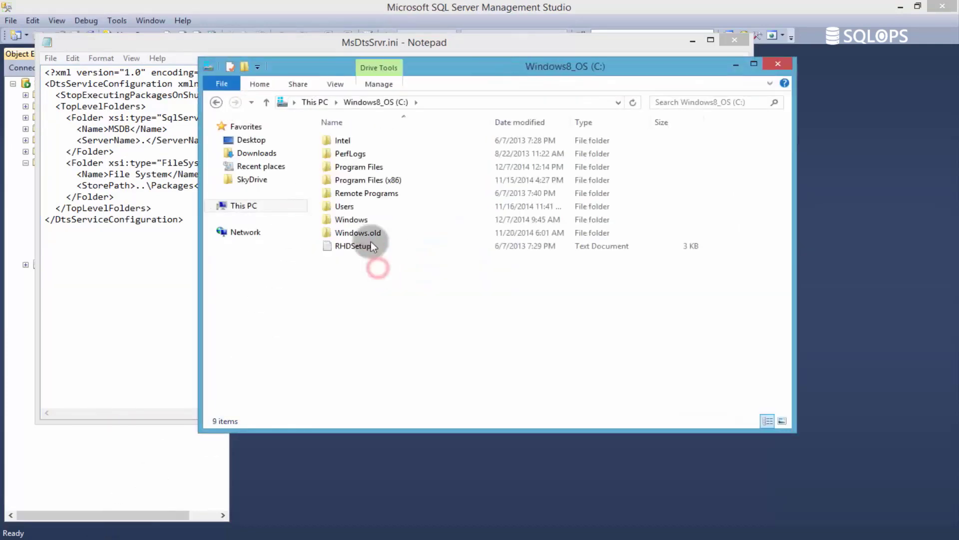
pyautogui.doubleClick(352, 168)
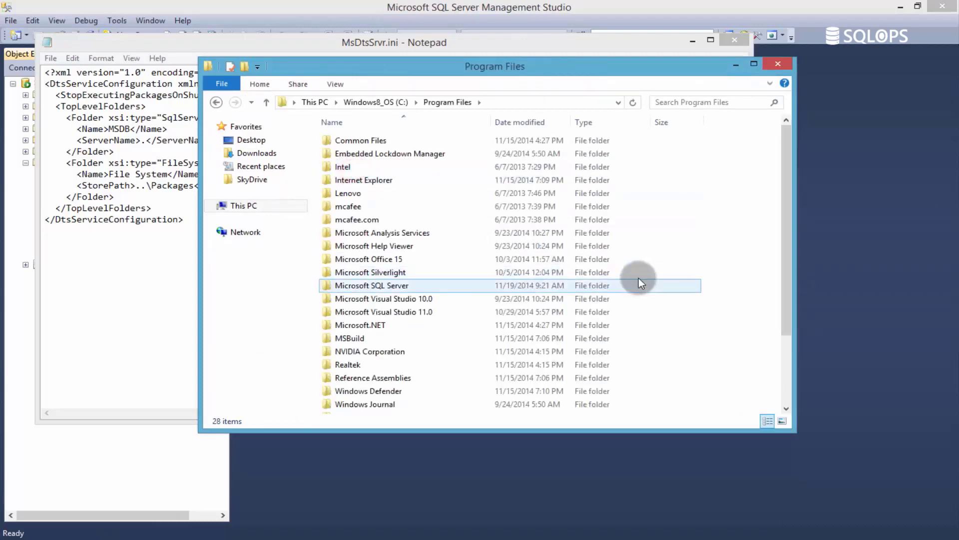
pyautogui.rightClick(660, 234)
pyautogui.click(699, 371)
pyautogui.click(822, 371)
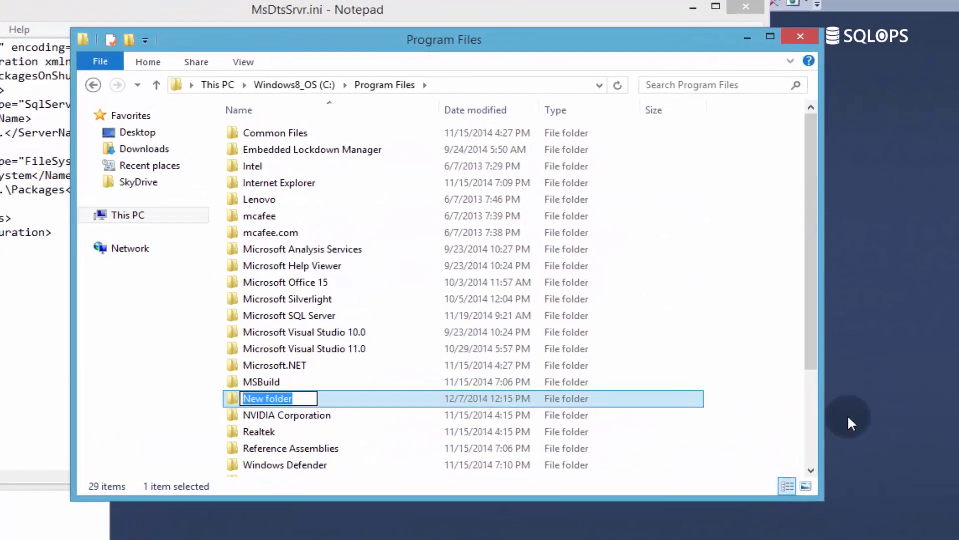
pyautogui.write('Persona')
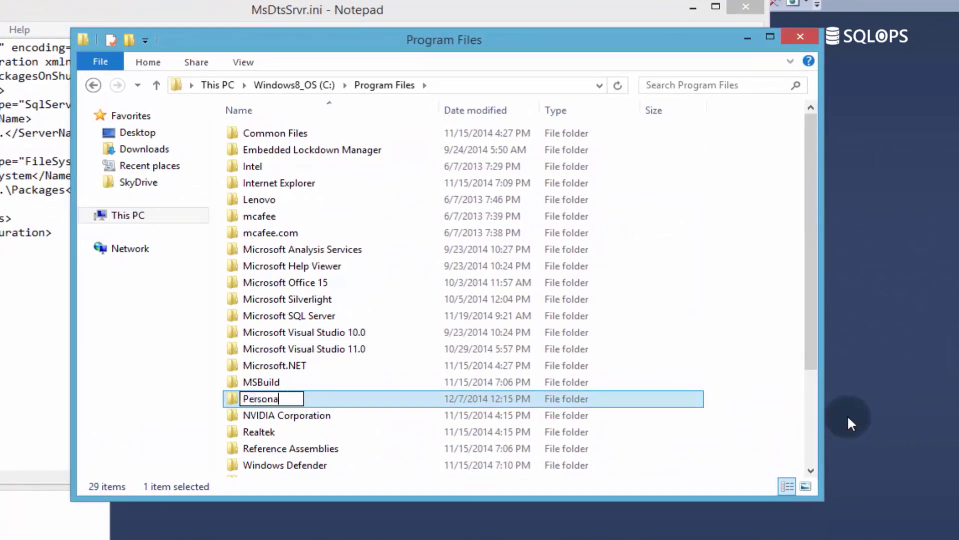
pyautogui.write('l Trainer')
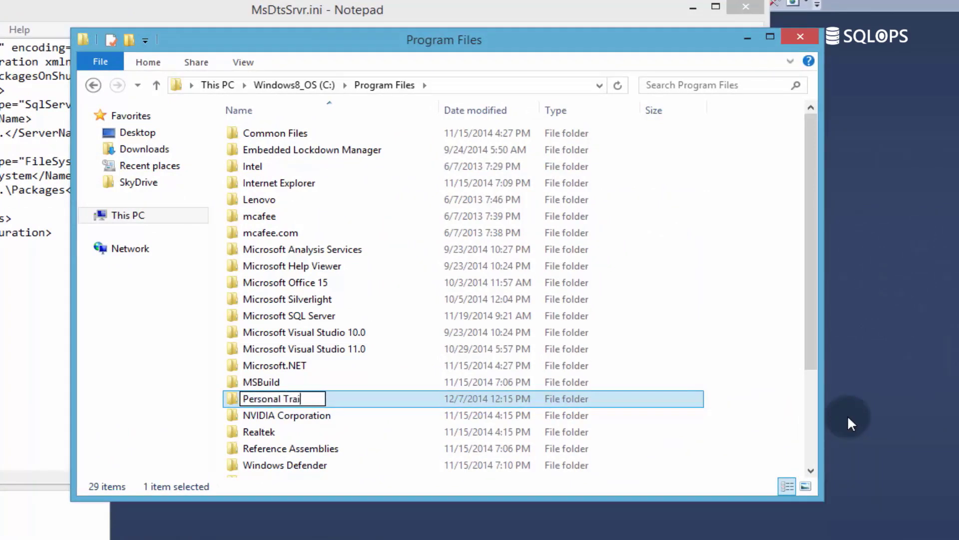
pyautogui.click(145, 378)
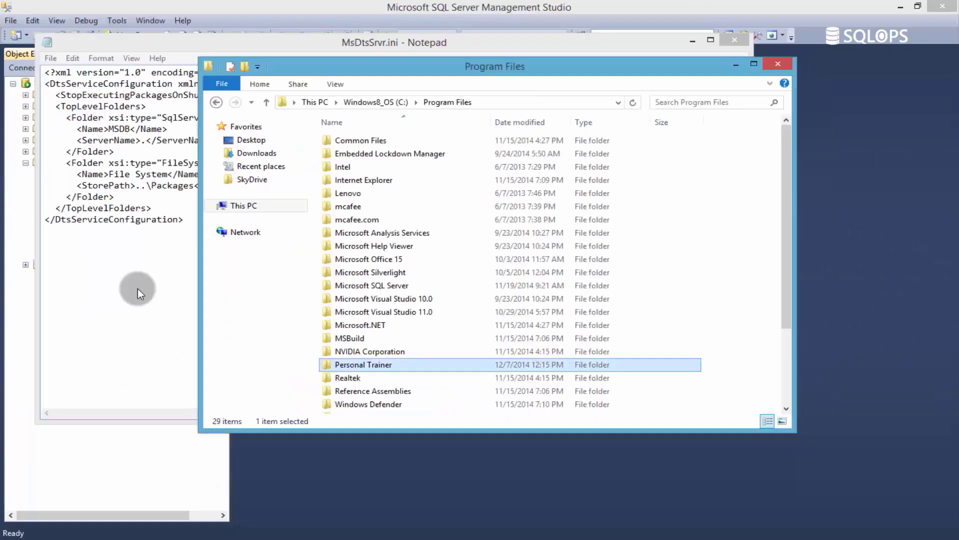
# - In the MsDtsSrvr.ini file in Notepad, duplicate the FileSystemFolder block beneath the original, inside TopLevelFolders
pyautogui.click(137, 289)
pyautogui.moveTo(149, 234); pyautogui.dragTo(67, 194)
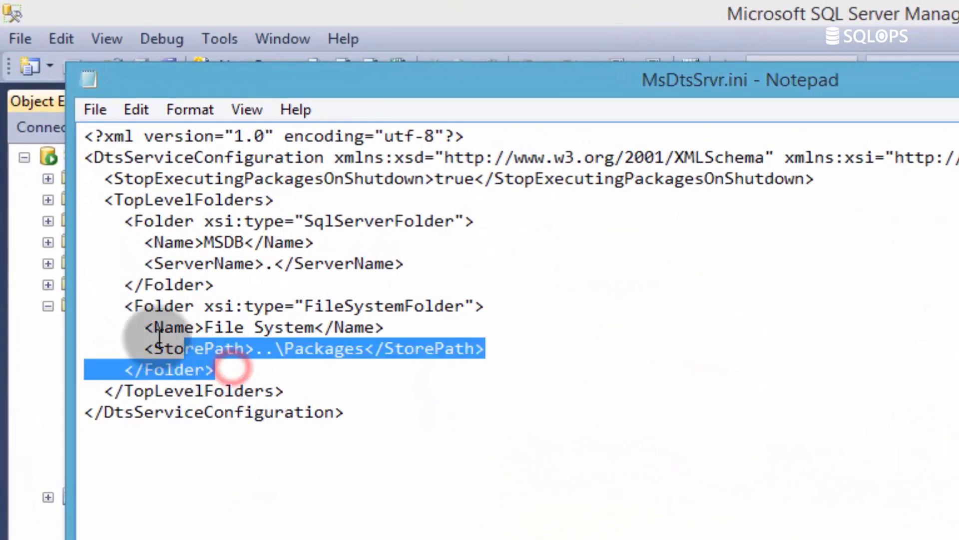
pyautogui.moveTo(106, 301); pyautogui.dragTo(65, 302)
pyautogui.hotkey('ctrl', 'c')
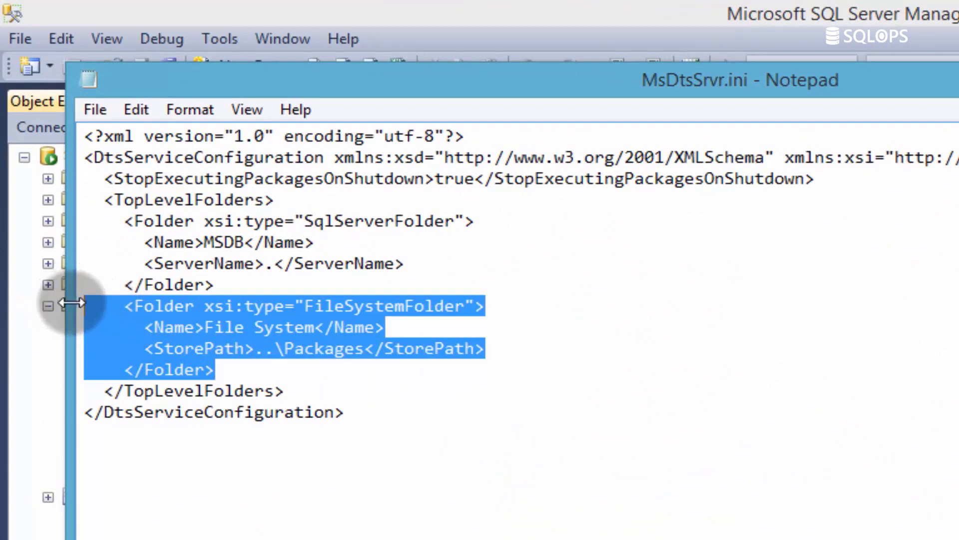
pyautogui.click(252, 372)
pyautogui.press('Return')
pyautogui.press('Return')
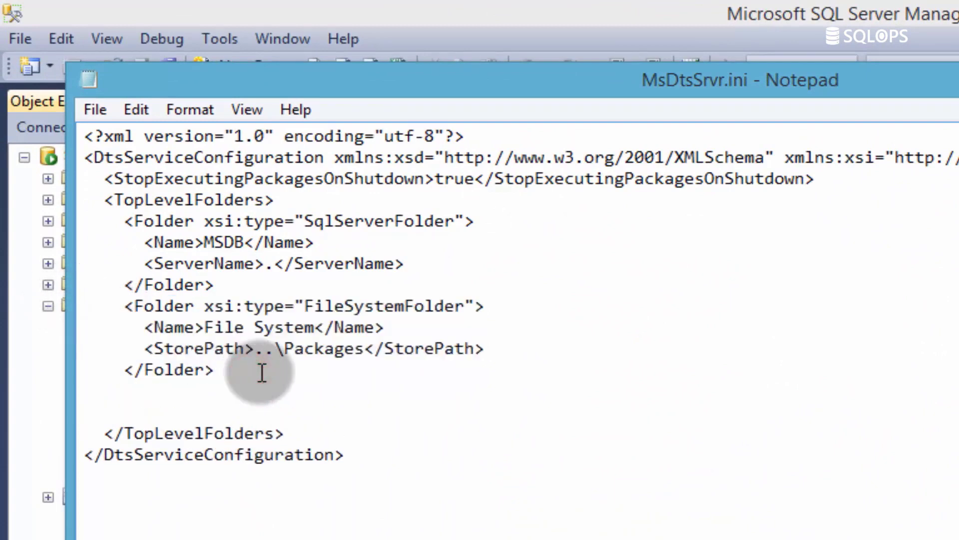
pyautogui.hotkey('ctrl', 'v')
# - Change the Name value of the duplicated FileSystemFolder block to File System New
pyautogui.click(313, 434)
pyautogui.write('N')
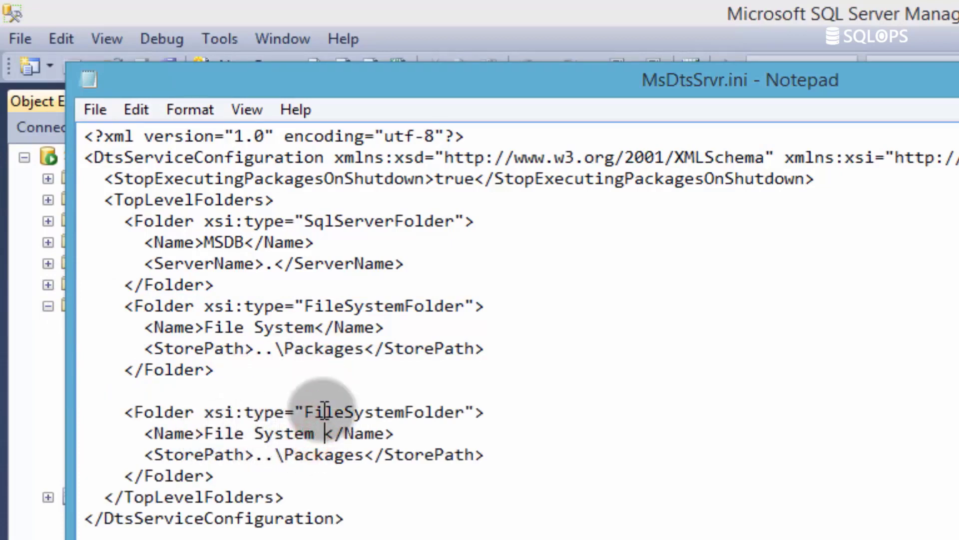
pyautogui.write('ew')
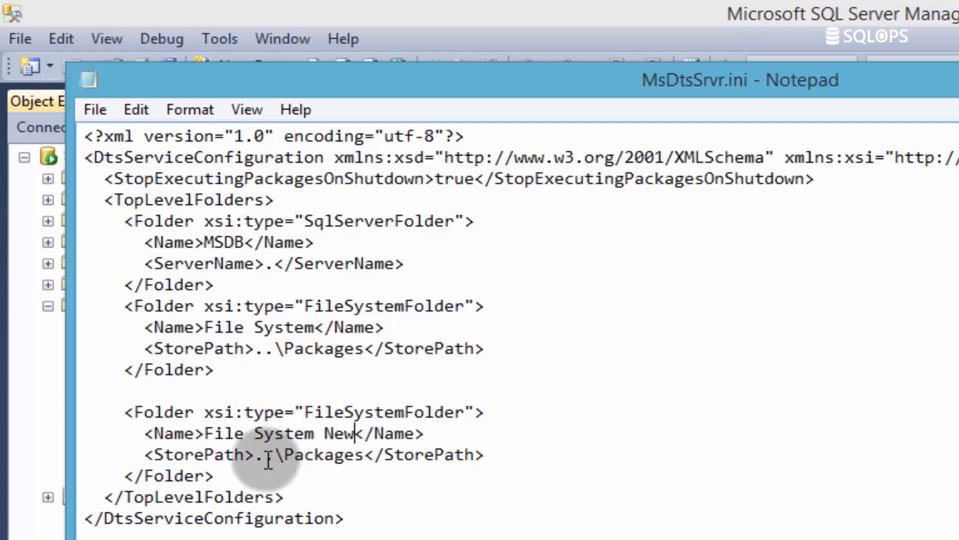
# - Set the duplicated block's StorePath to C:\Program Files\Personal Trainer and save the file
pyautogui.moveTo(259, 461); pyautogui.dragTo(384, 439)
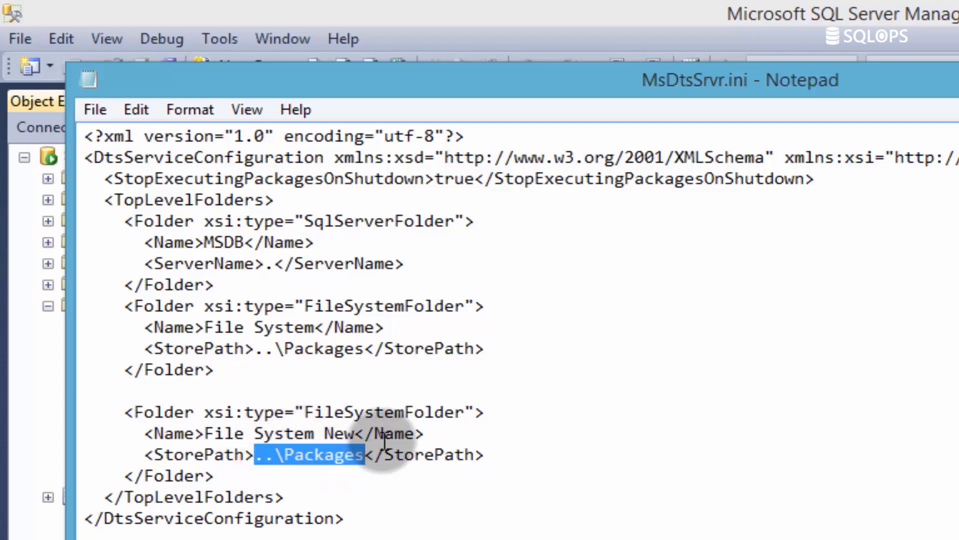
pyautogui.write('C:\\')
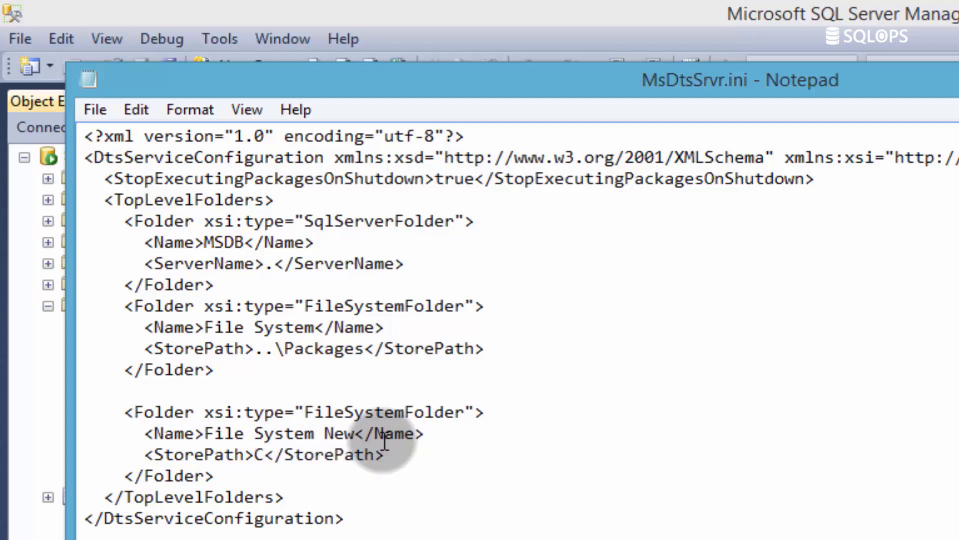
pyautogui.write('rogram File')
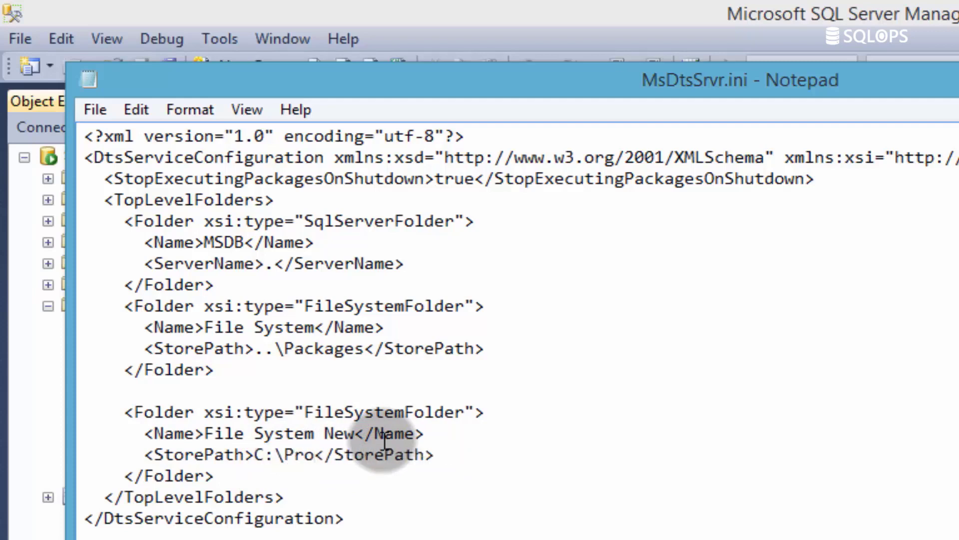
pyautogui.write('s\\')
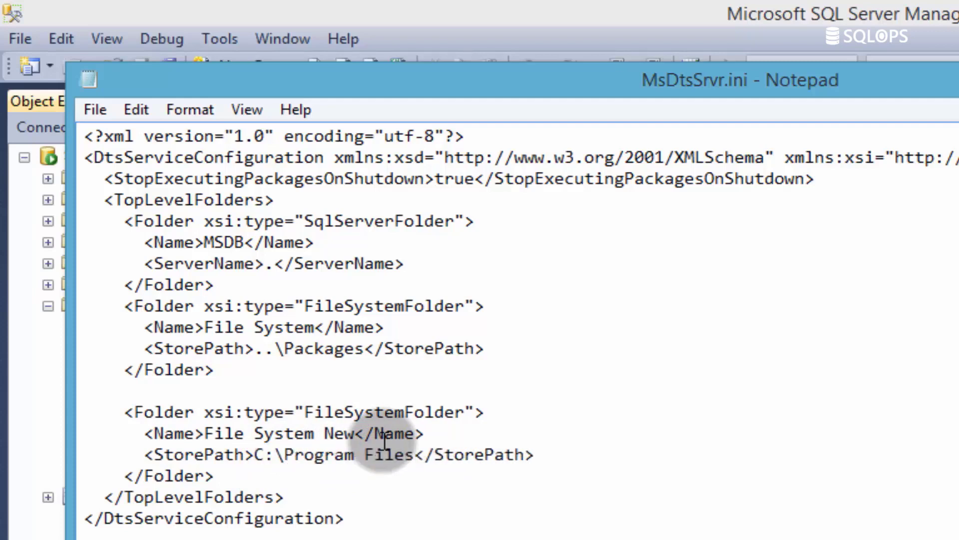
pyautogui.write('Personal ')
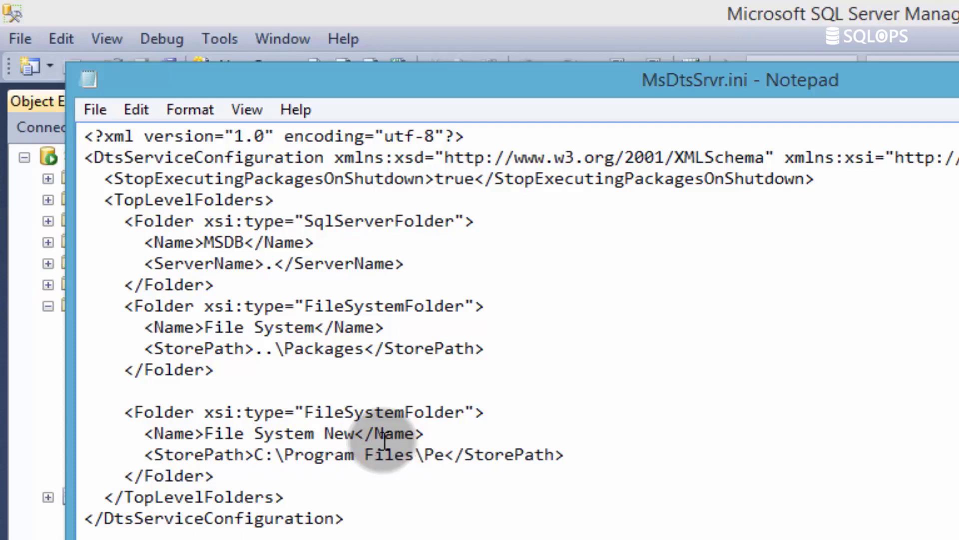
pyautogui.write('Trainer')
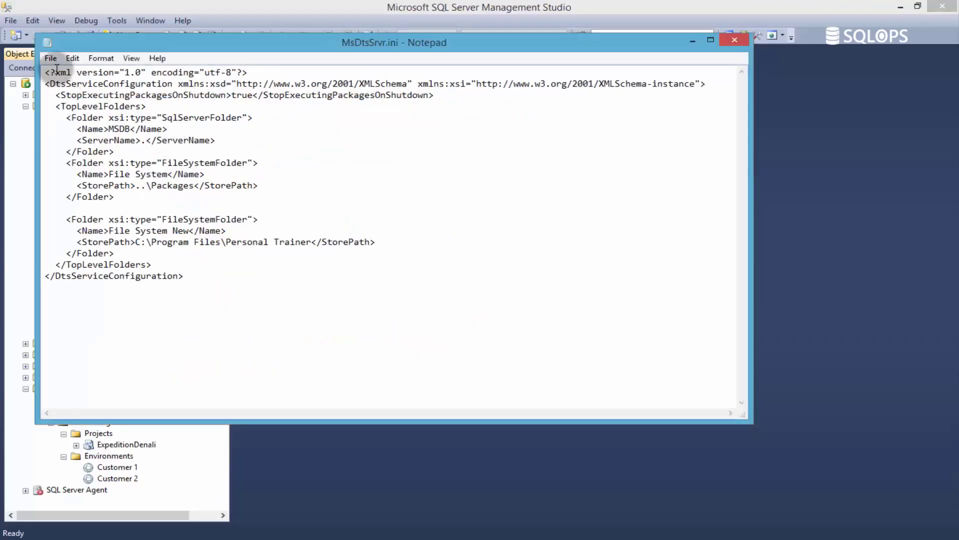
pyautogui.click(50, 59)
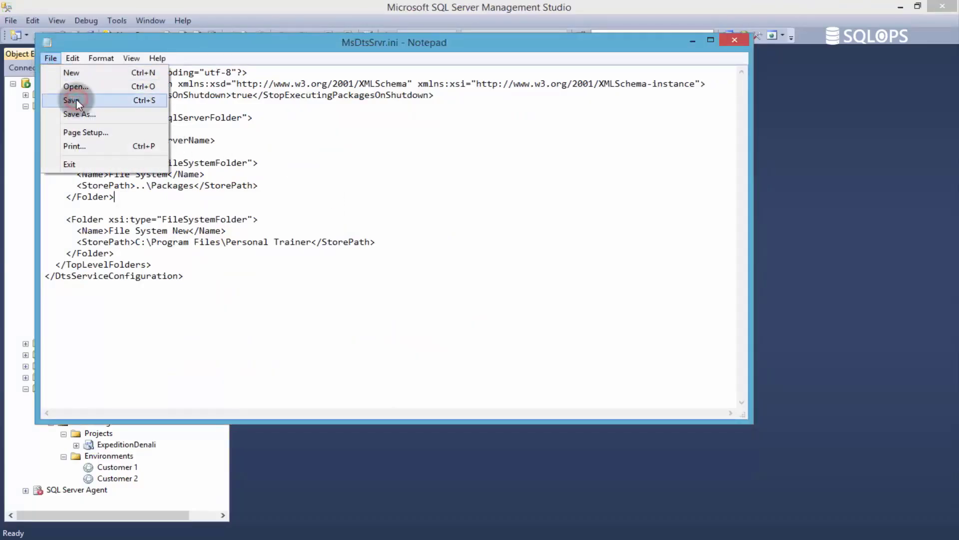
pyautogui.click(73, 101)
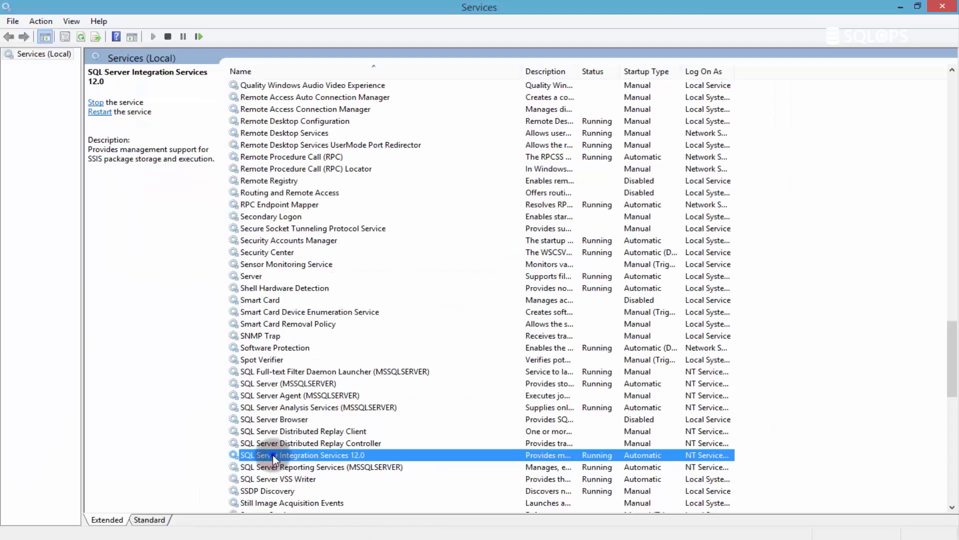
# - In the Windows Services console, stop the SQL Server Integration Services 12.0 service
pyautogui.rightClick(272, 455)
pyautogui.click(308, 331)
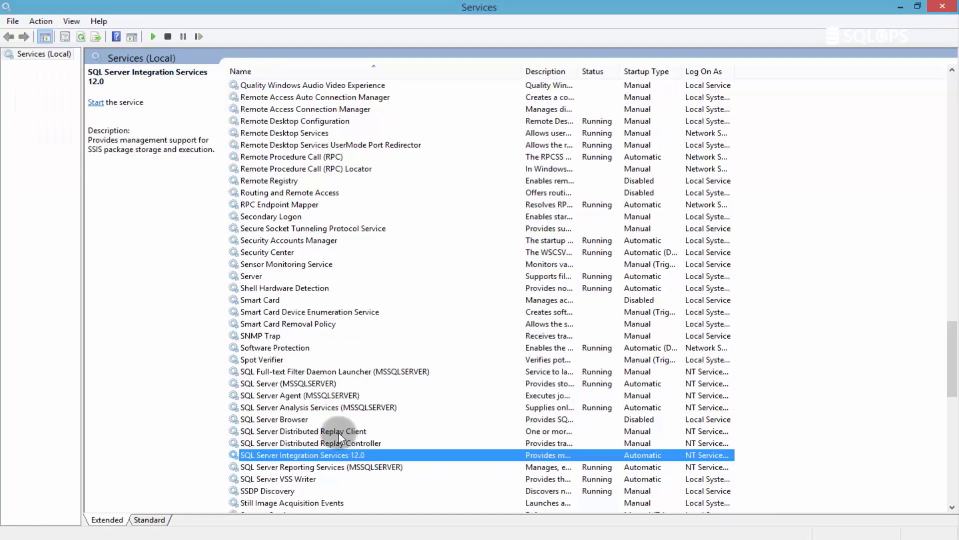
# - Start the stopped SQL Server Integration Services 12.0 service again
pyautogui.rightClick(325, 454)
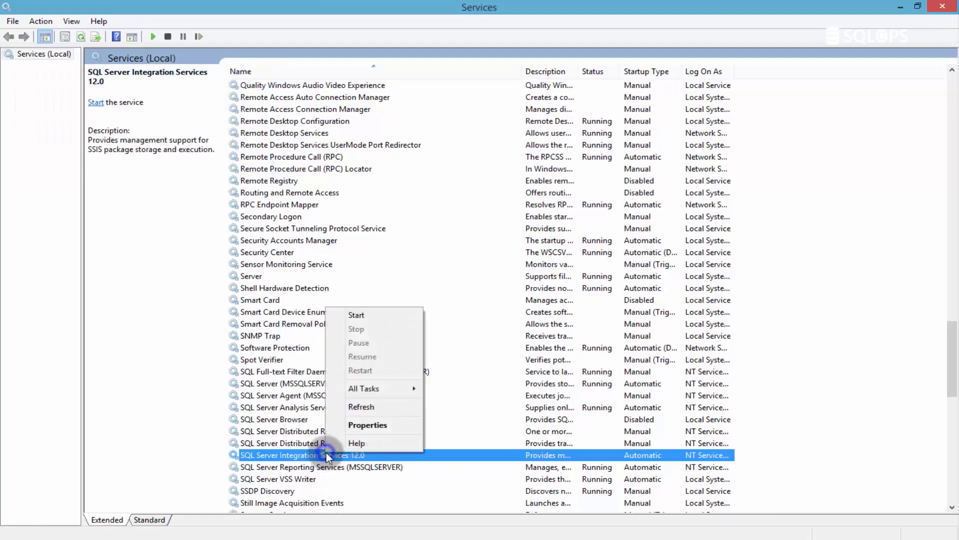
pyautogui.click(370, 320)
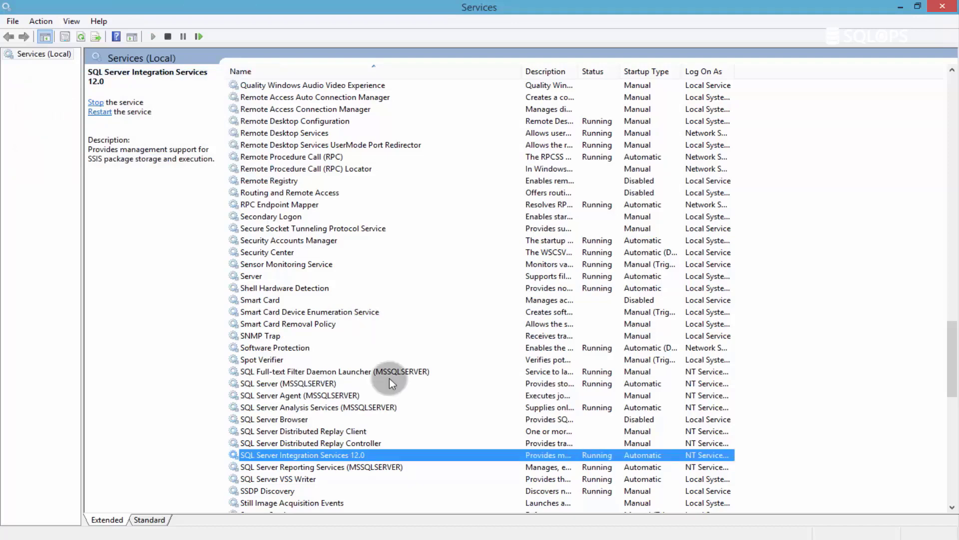
# - Switch to SQL Server Management Studio and connect Object Explorer to Integration Services on the SQOPERATIONS server
pyautogui.click(463, 539)
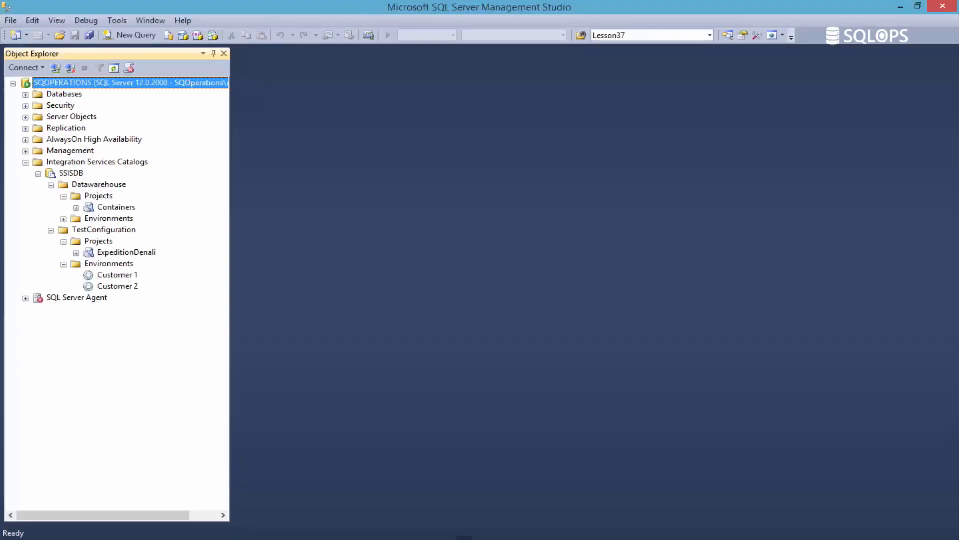
pyautogui.click(33, 69)
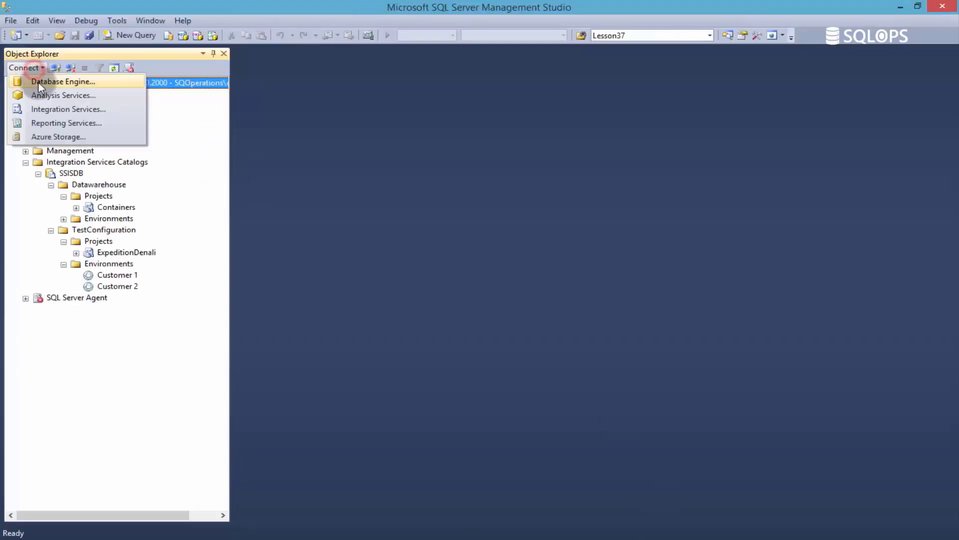
pyautogui.click(45, 109)
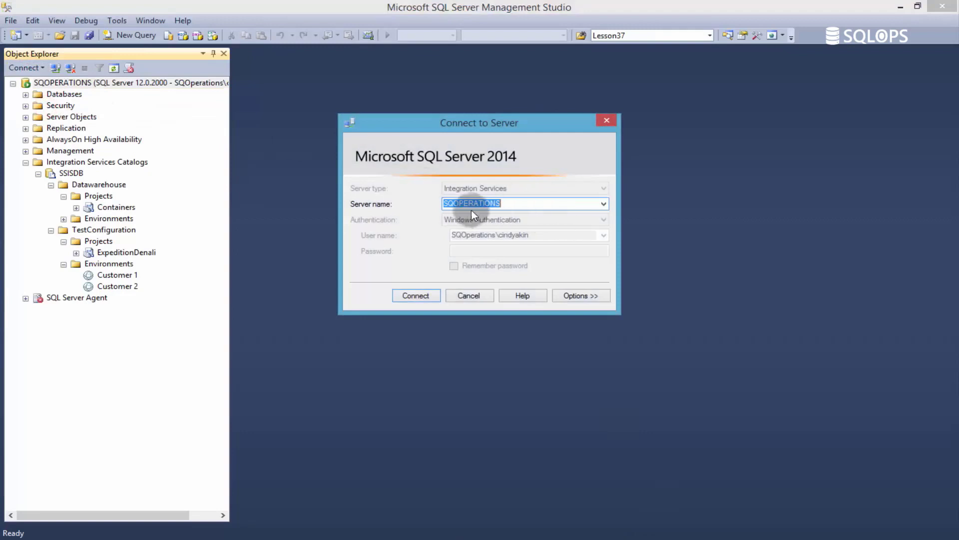
pyautogui.click(424, 298)
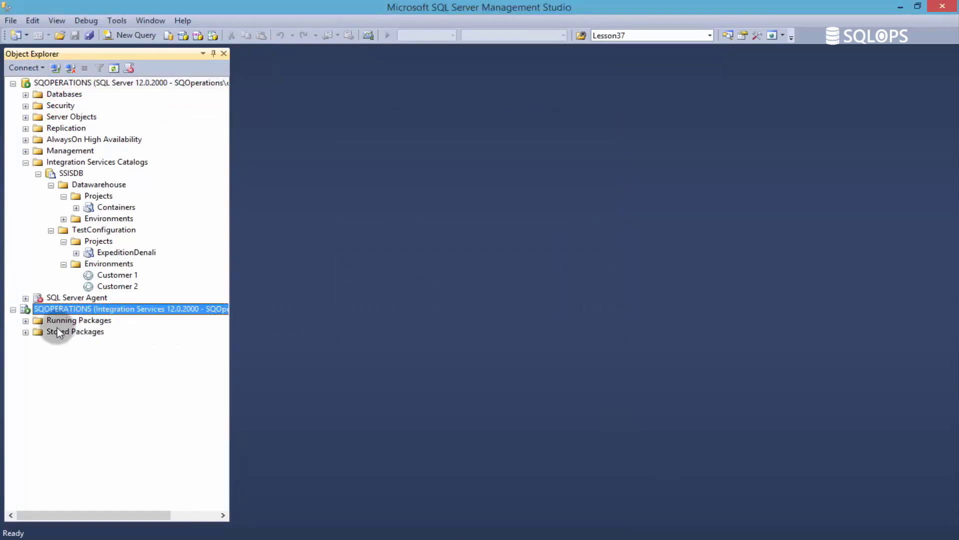
# - Expand Stored Packages under the Integration Services connection, check the File System New folder's contents, and minimize Management Studio
pyautogui.click(25, 332)
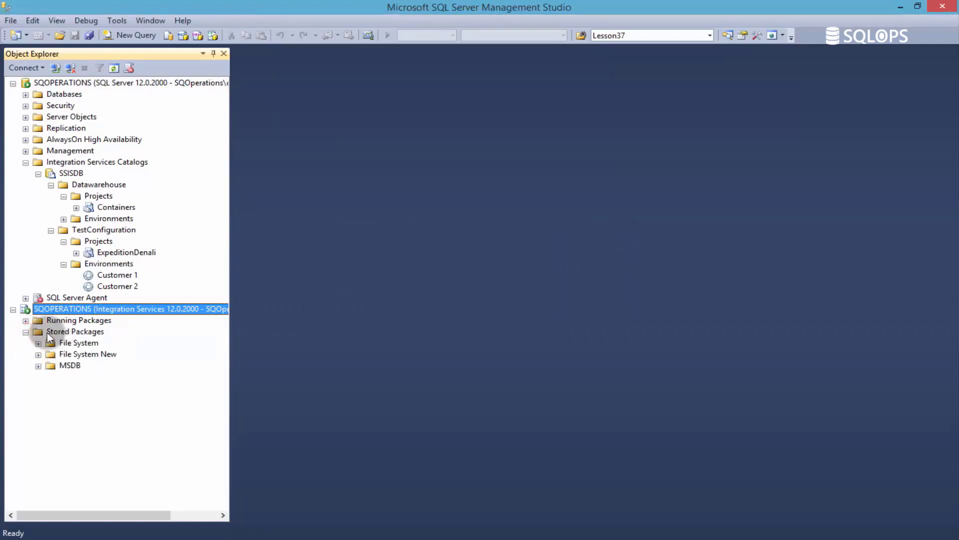
pyautogui.click(75, 354)
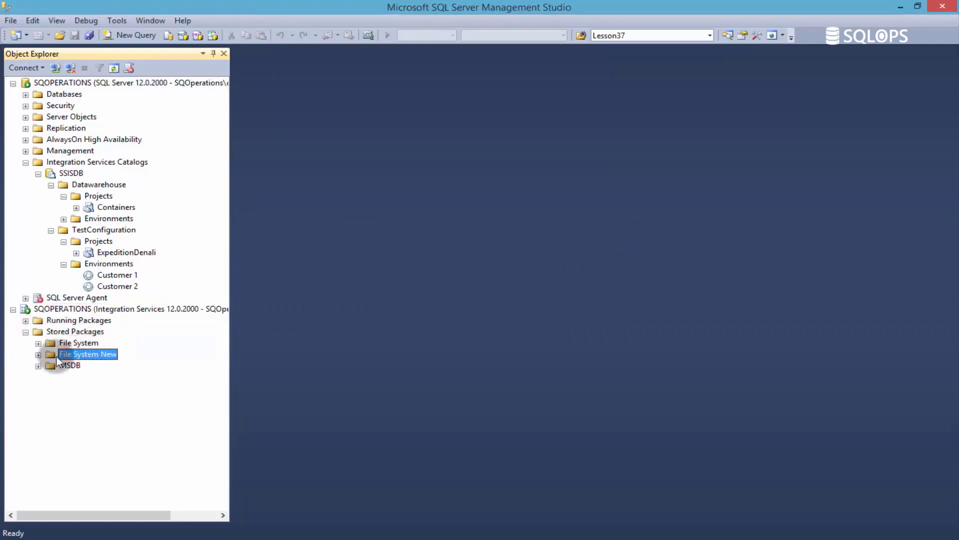
pyautogui.click(114, 355)
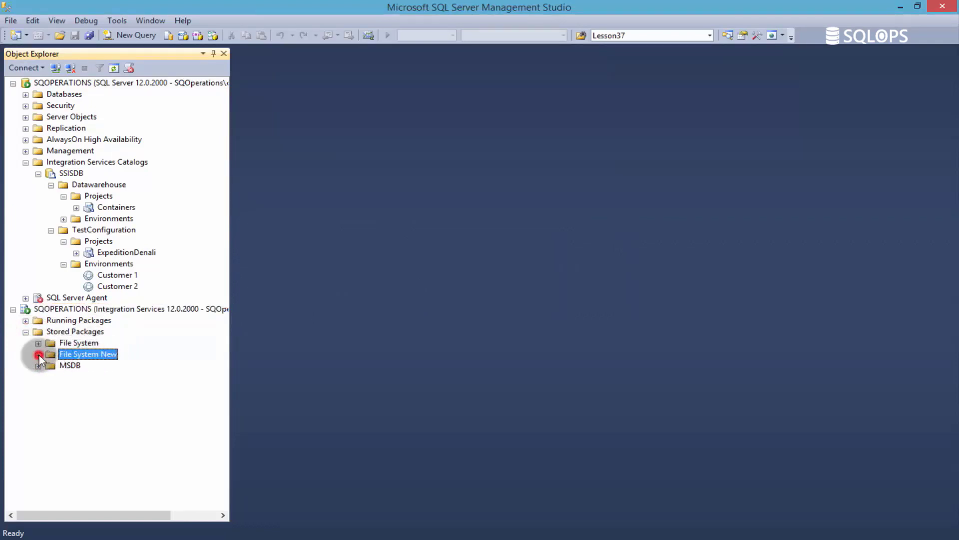
pyautogui.click(899, 11)
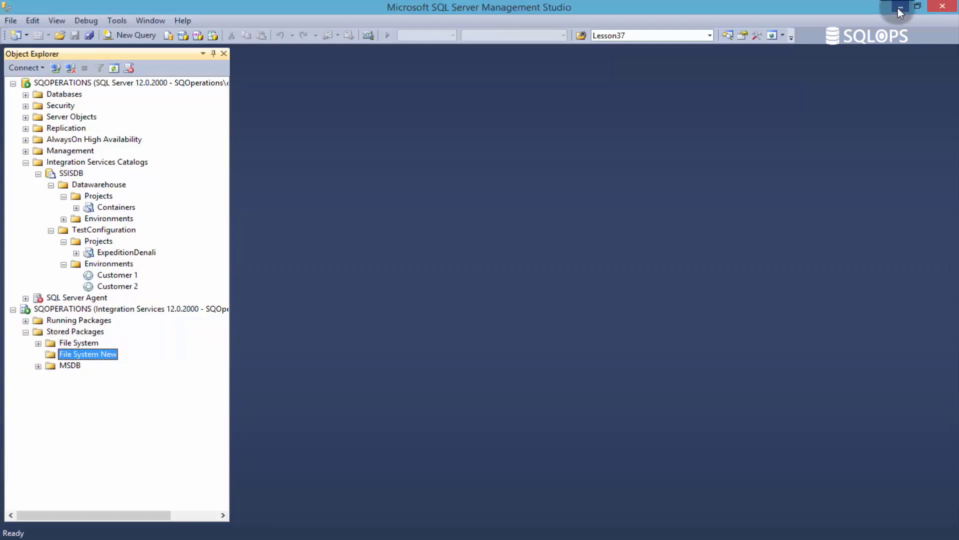